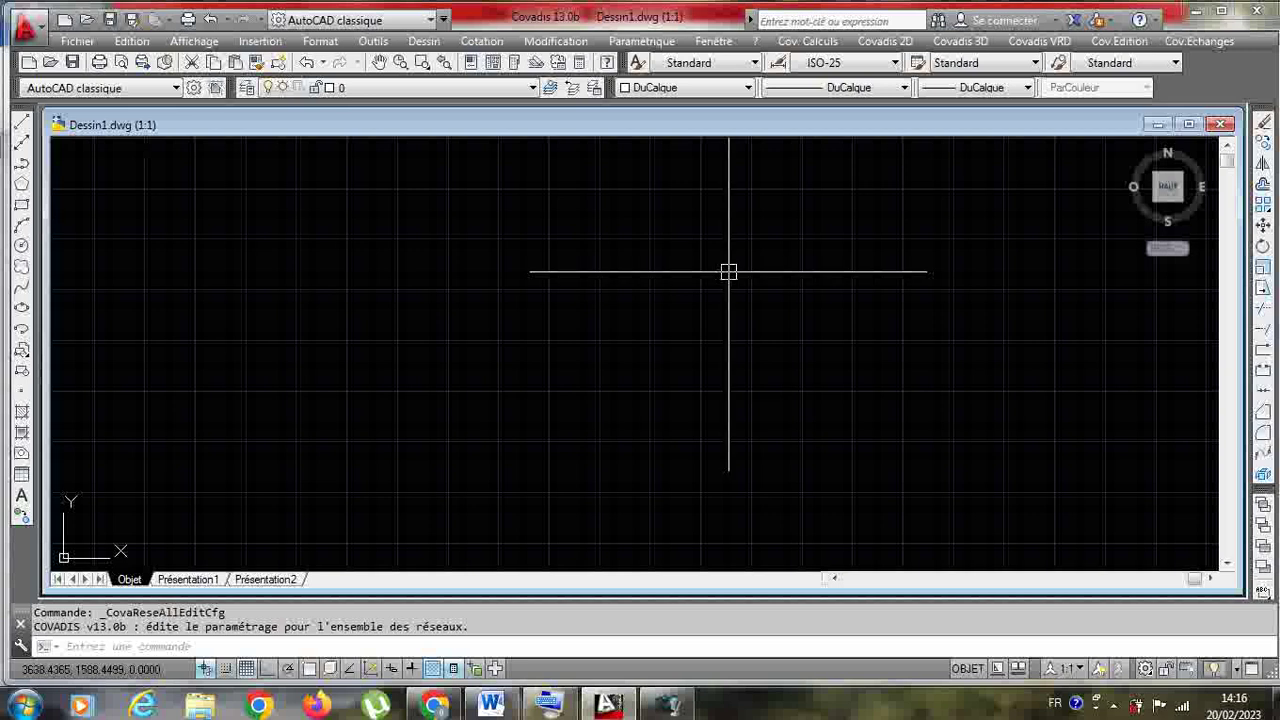
Look through the commands offered by the Covadis calculation, 2D, 3D and VRD modules
{"action": "left_click", "coordinate": [960, 41]}
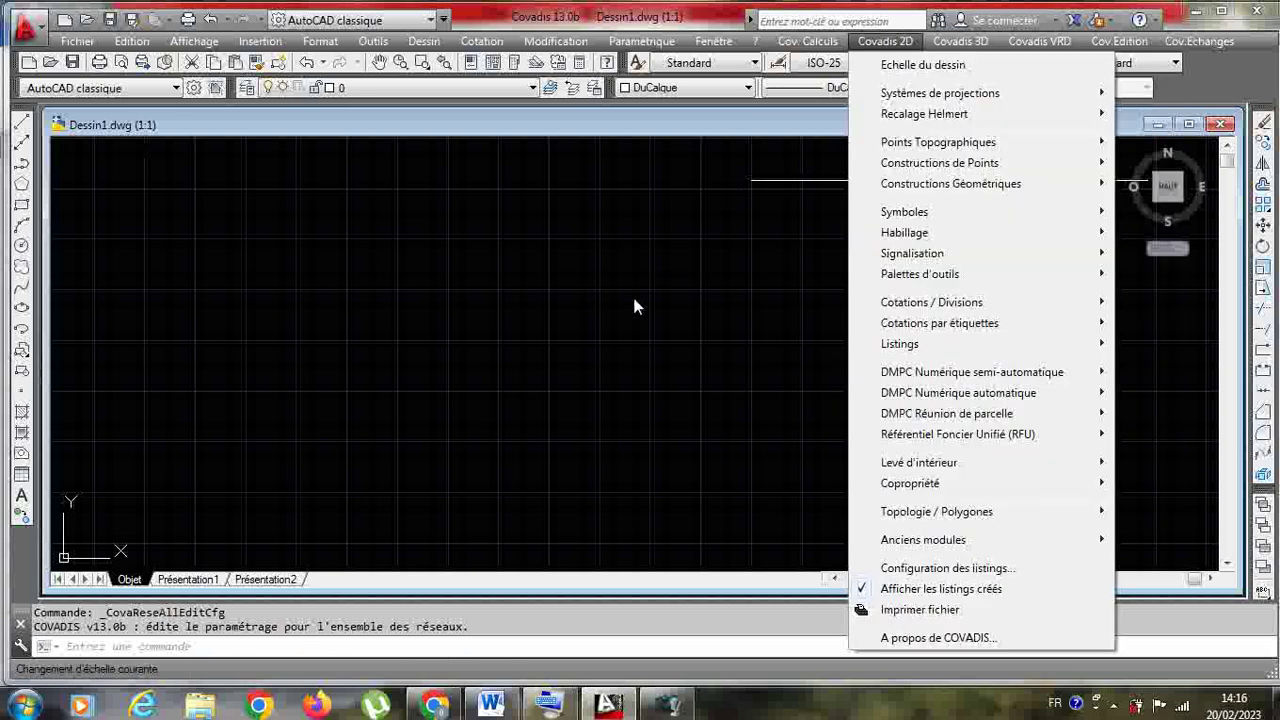
{"action": "left_click", "coordinate": [30, 28]}
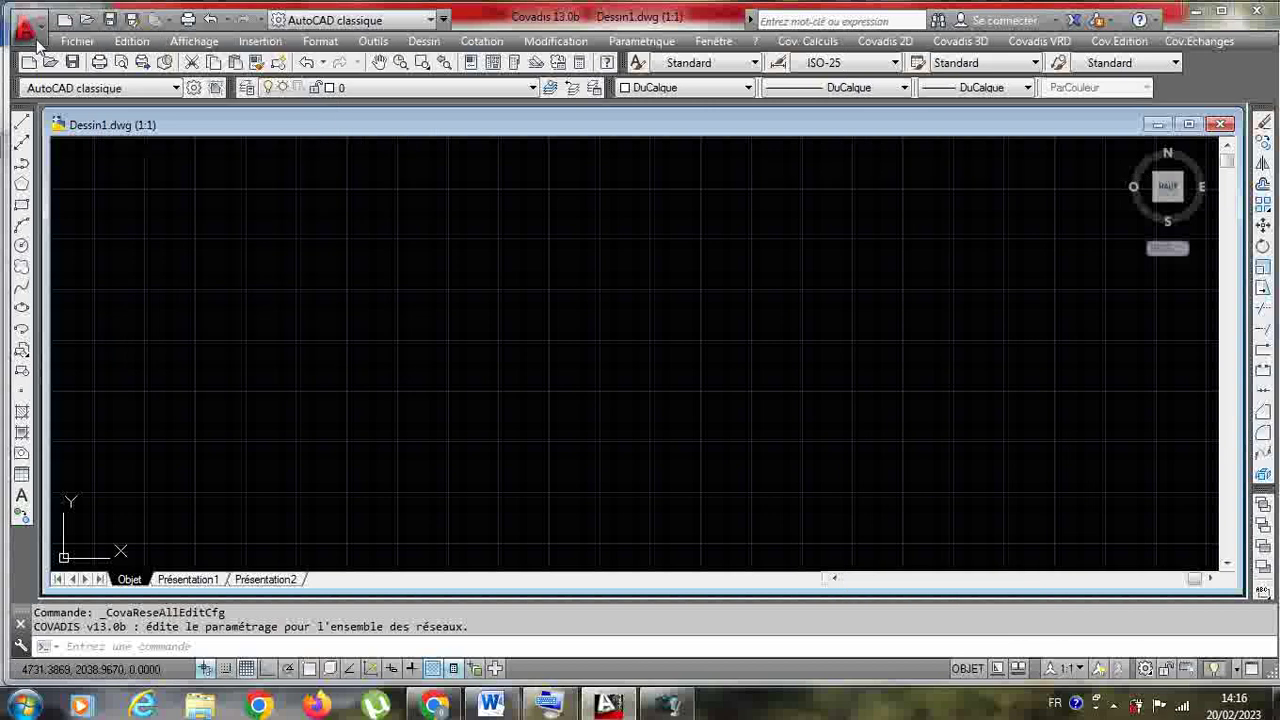
{"action": "left_click", "coordinate": [36, 39]}
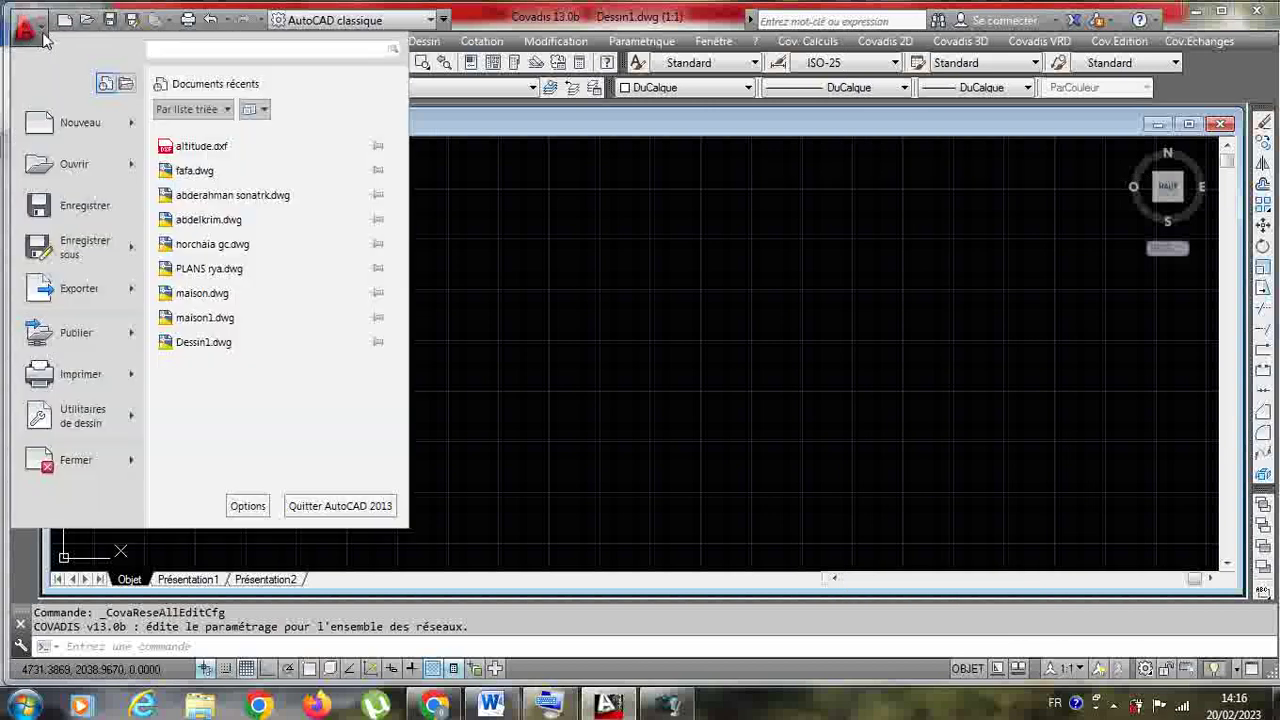
{"action": "left_click", "coordinate": [787, 320]}
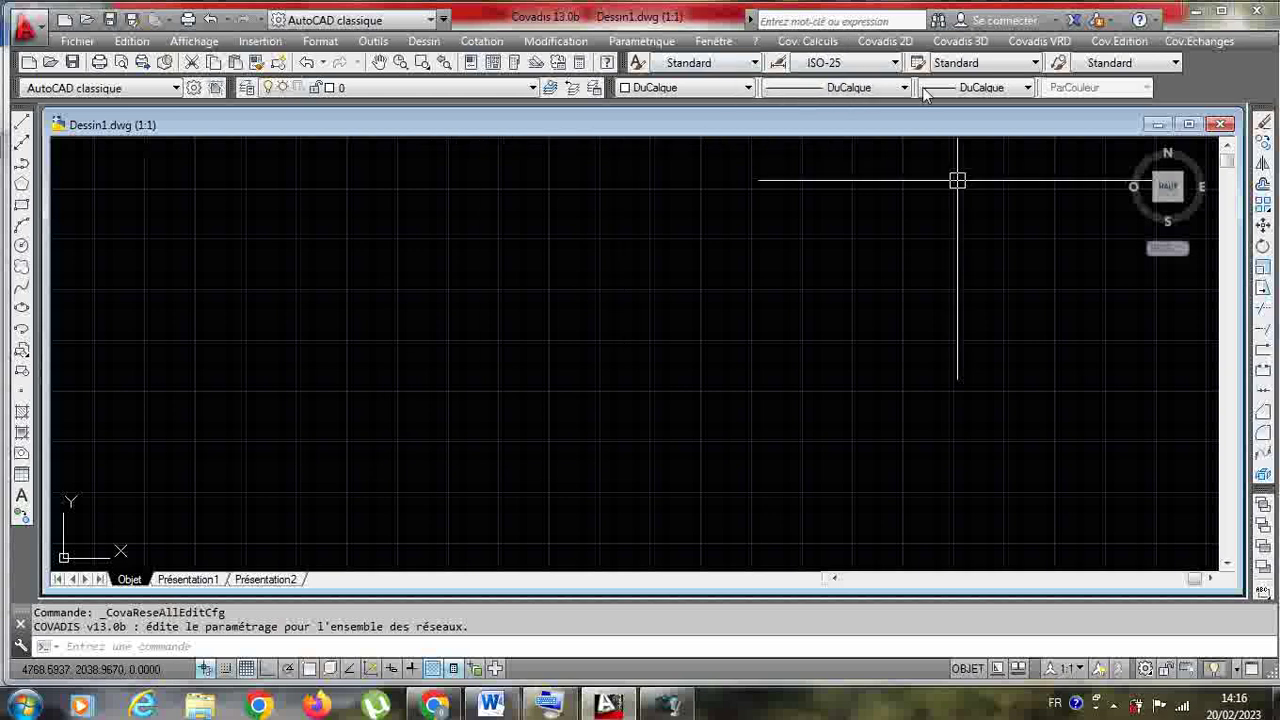
{"action": "left_click", "coordinate": [808, 41]}
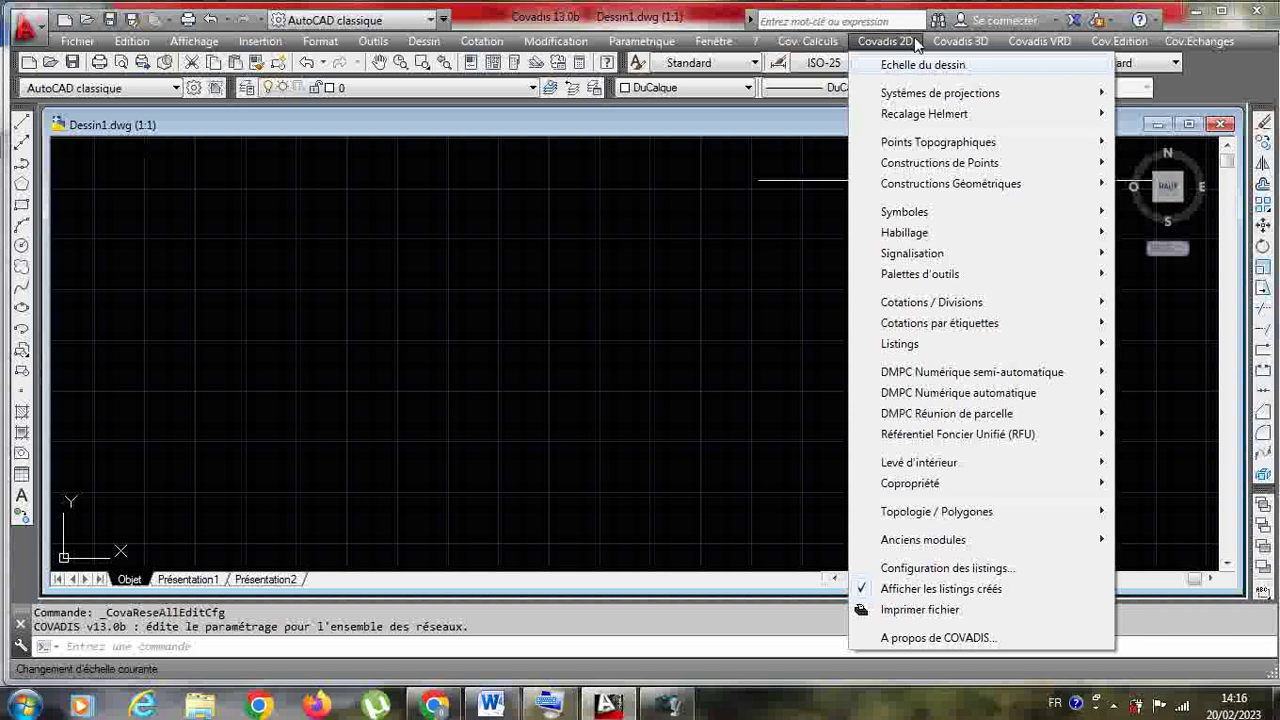
{"action": "left_click", "coordinate": [915, 43]}
{"action": "left_click", "coordinate": [808, 41]}
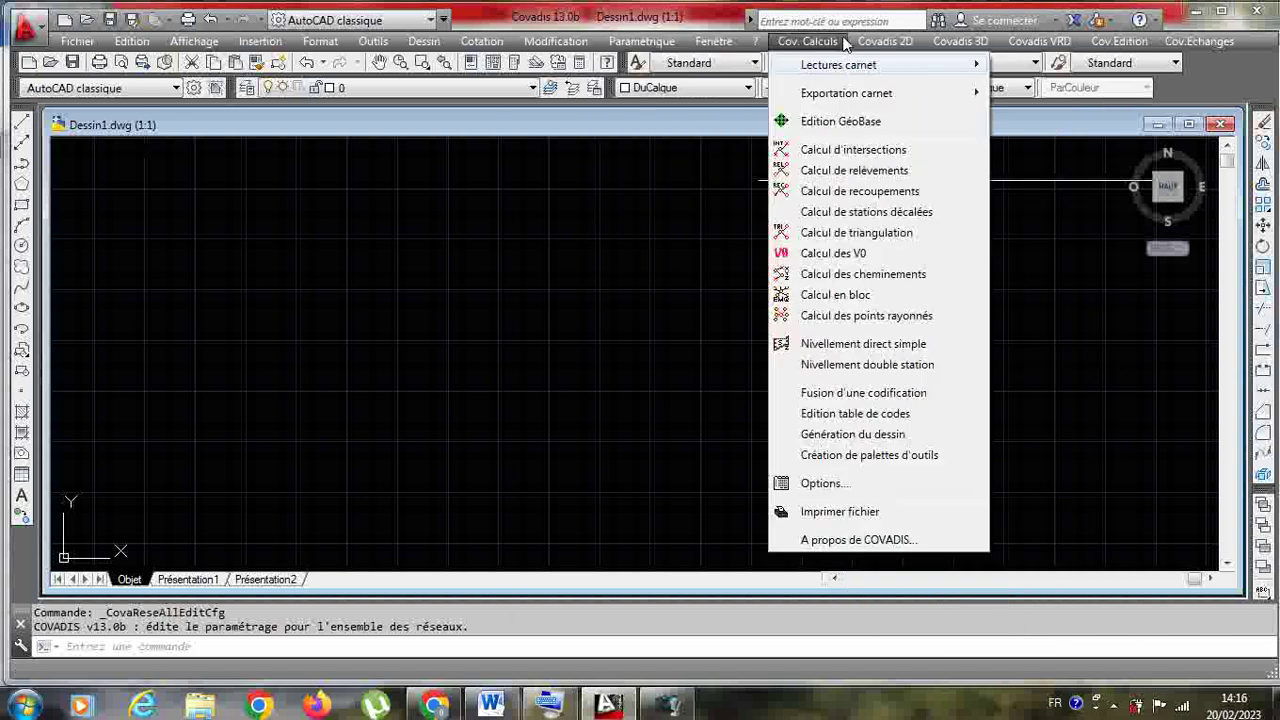
{"action": "left_click", "coordinate": [885, 45]}
{"action": "left_click", "coordinate": [960, 41]}
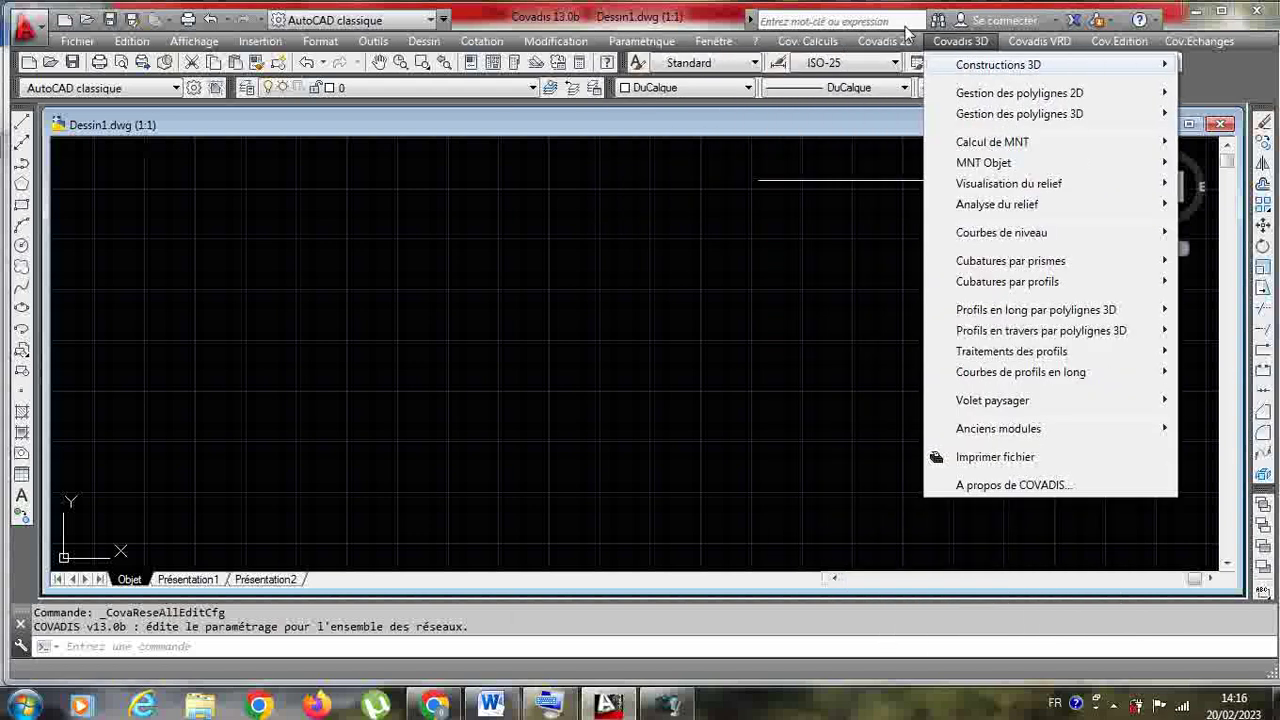
{"action": "mouse_move", "coordinate": [800, 45]}
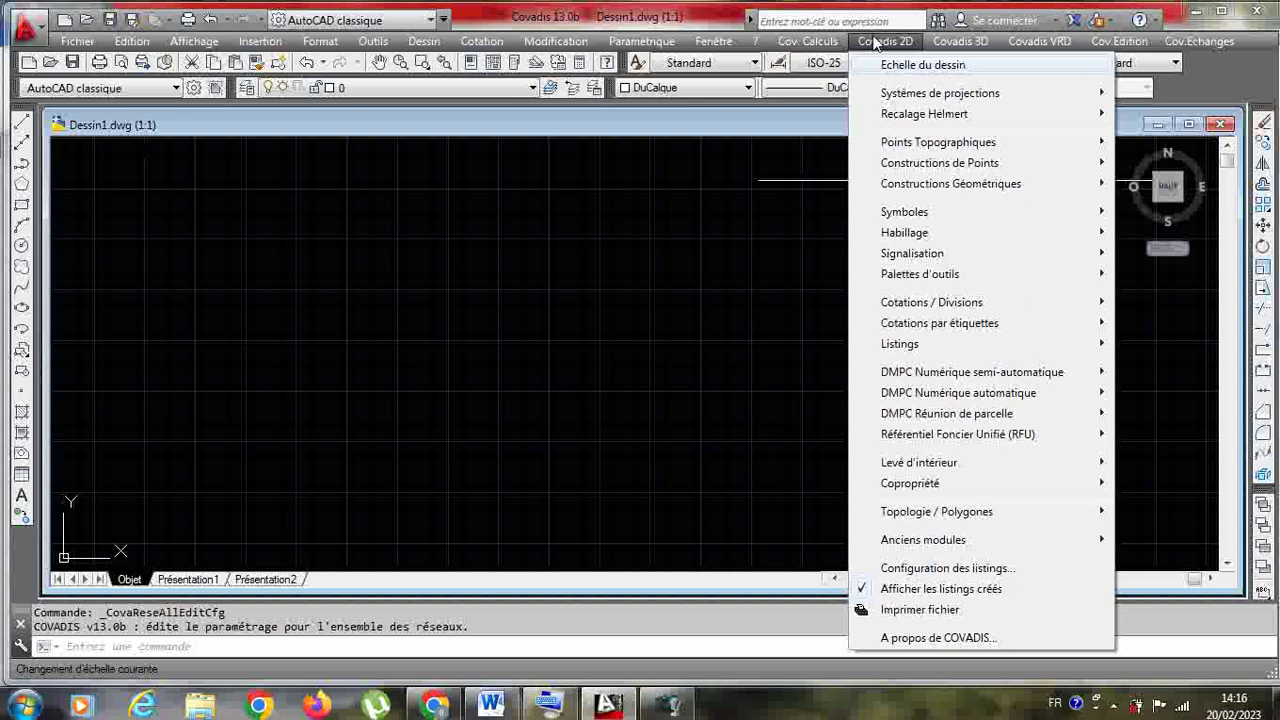
{"action": "mouse_move", "coordinate": [890, 45]}
{"action": "mouse_move", "coordinate": [940, 42]}
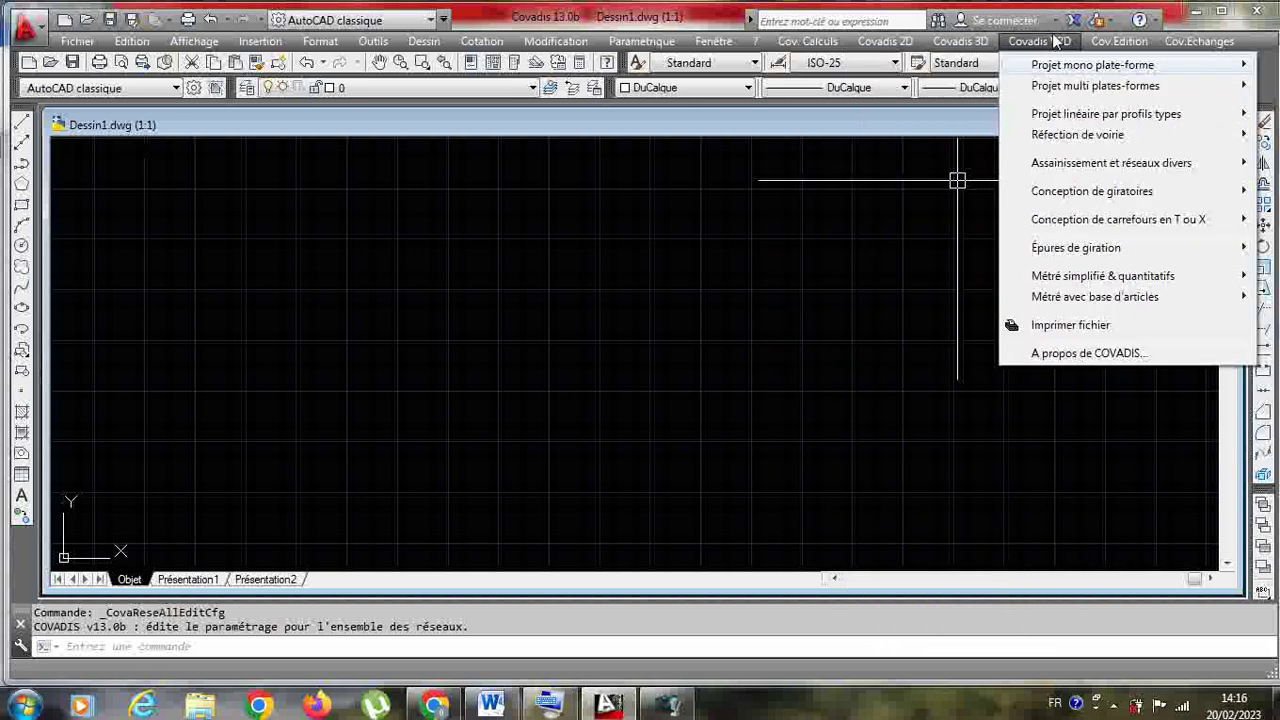
{"action": "mouse_move", "coordinate": [1199, 41]}
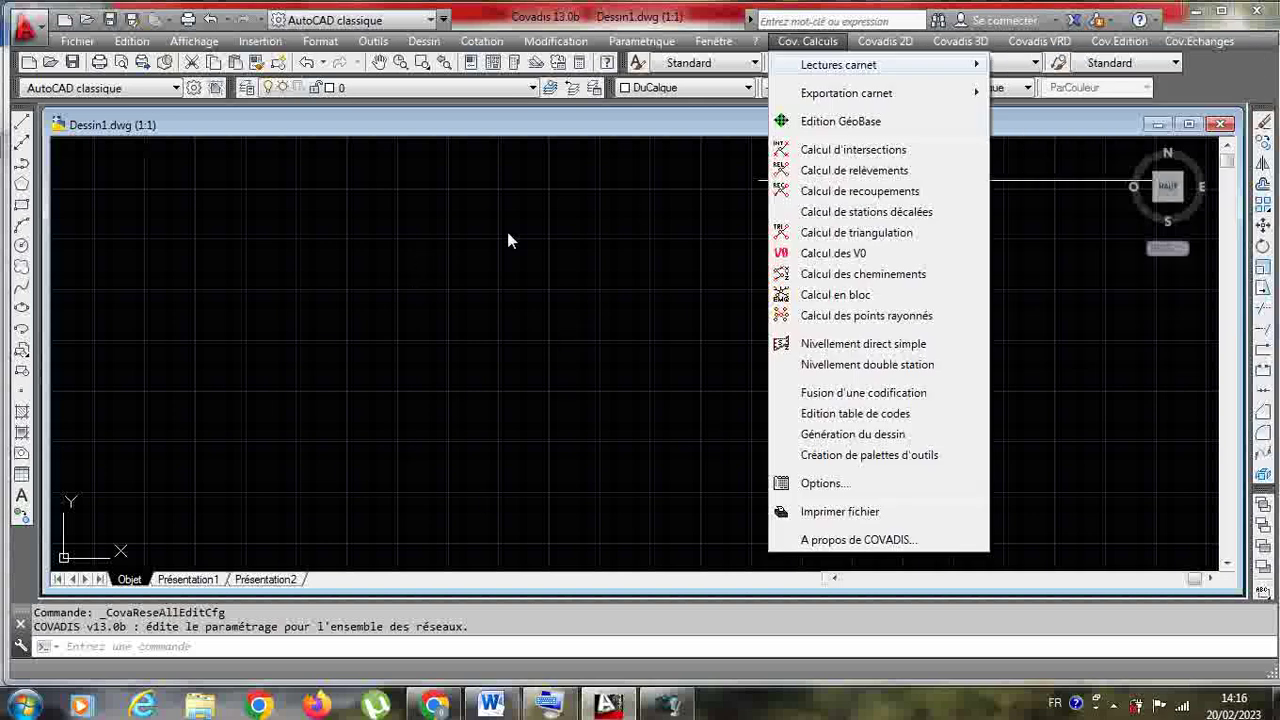
{"action": "left_click", "coordinate": [709, 284]}
{"action": "left_click", "coordinate": [395, 467]}
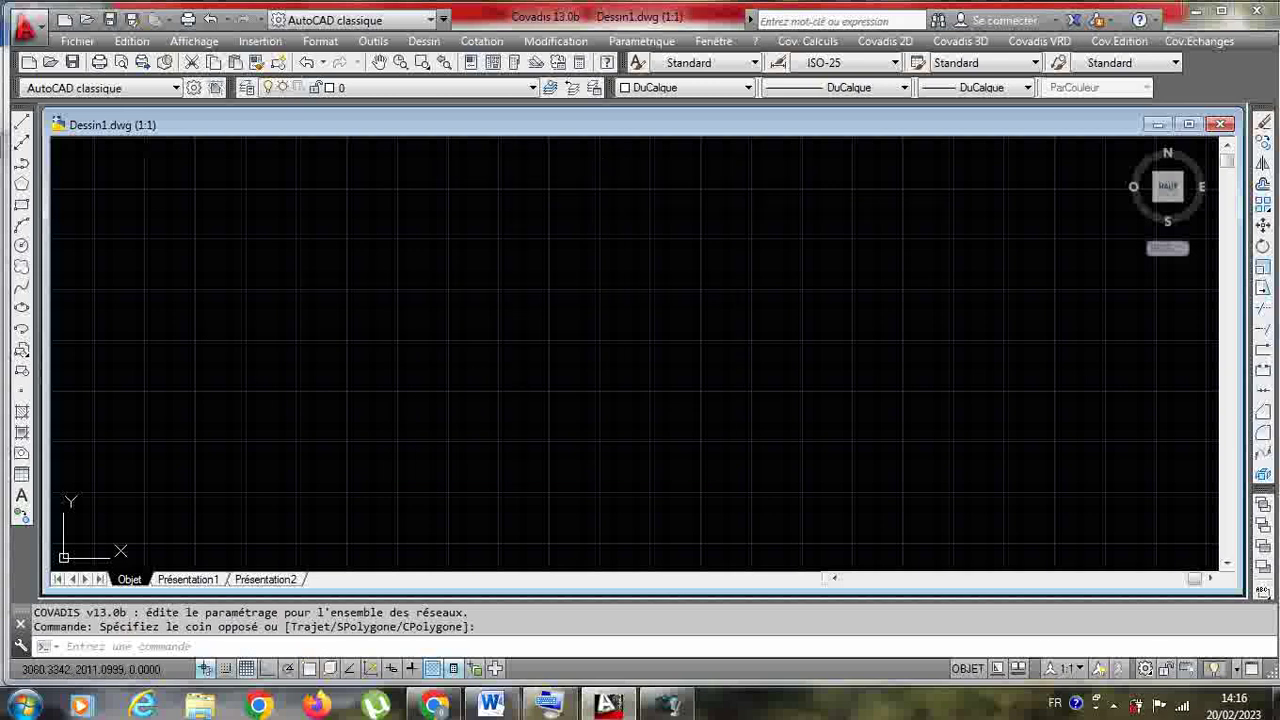
Examine the Covadis 3D commands for terrain model (MNT) calculation, along with the 2D and calculation commands
{"action": "left_click", "coordinate": [960, 42]}
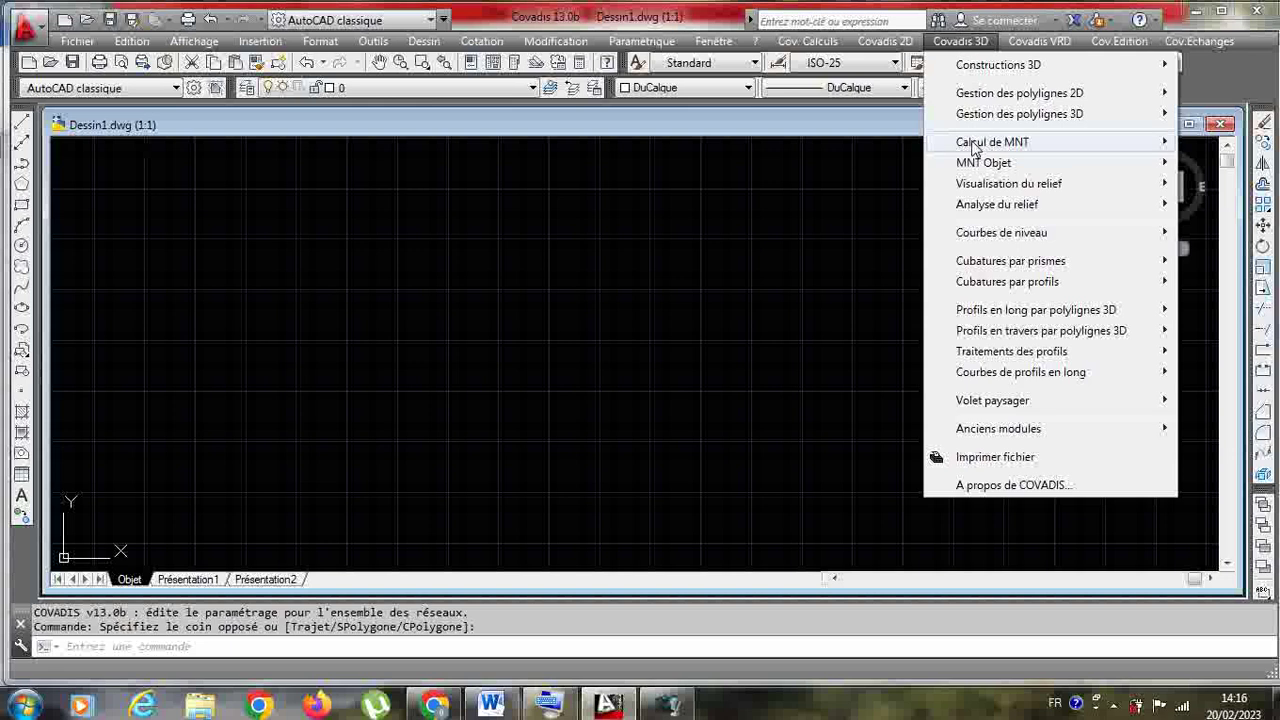
{"action": "mouse_move", "coordinate": [975, 164]}
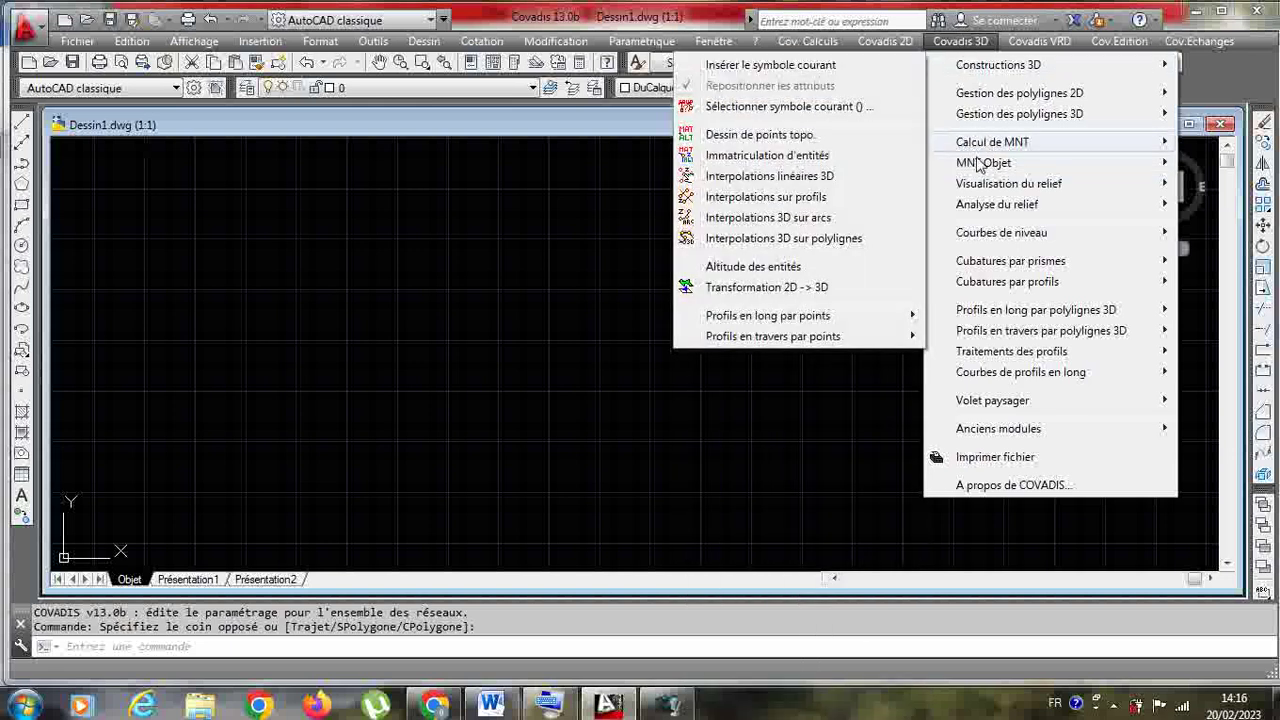
{"action": "mouse_move", "coordinate": [1003, 143]}
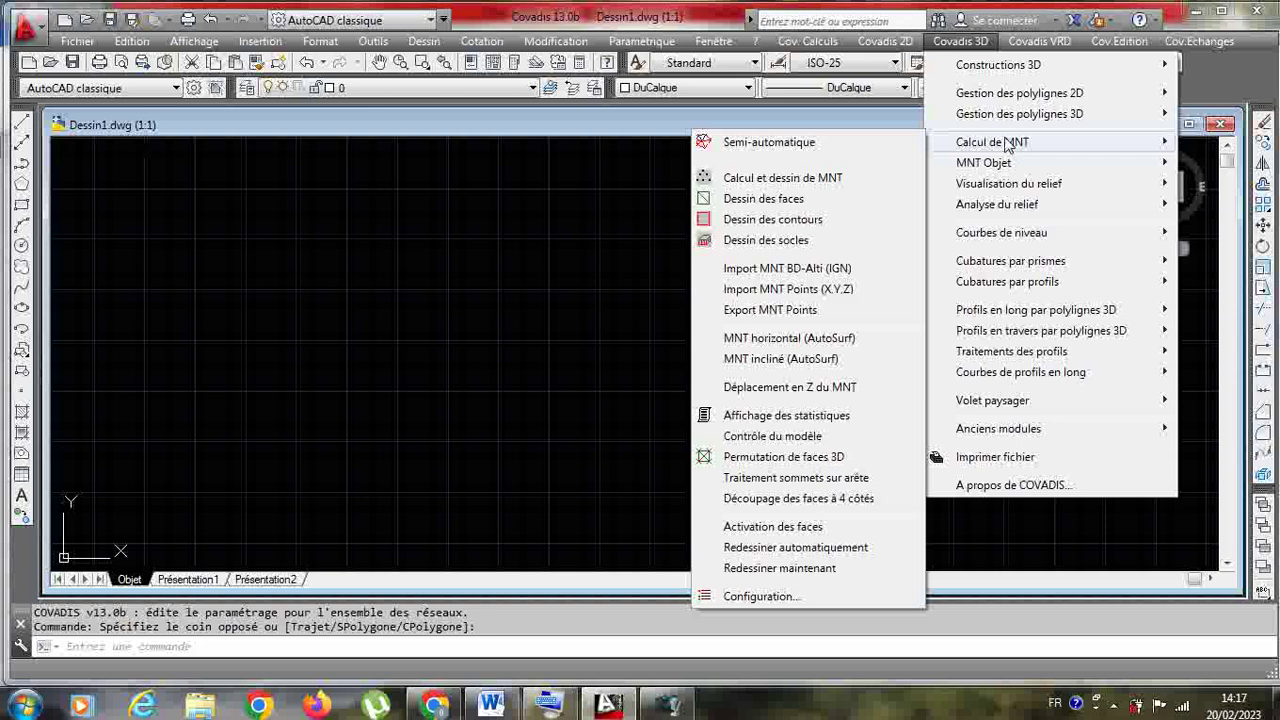
{"action": "mouse_move", "coordinate": [903, 38]}
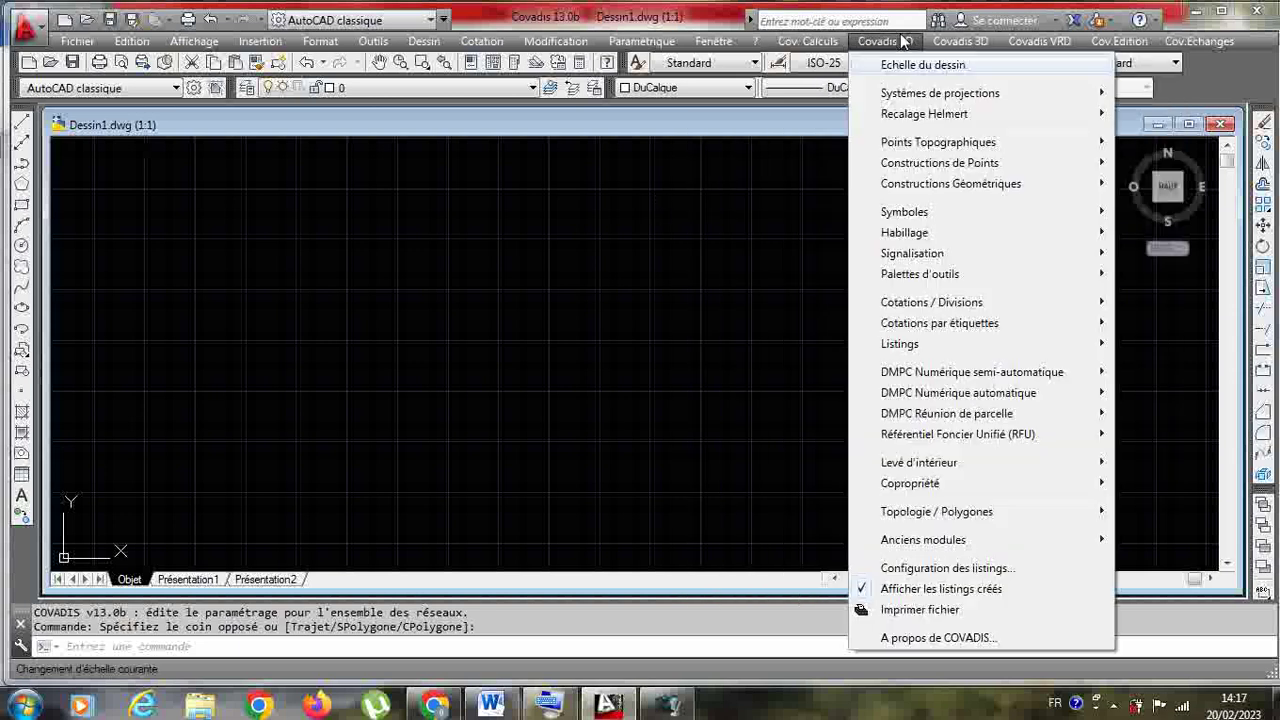
{"action": "mouse_move", "coordinate": [817, 47]}
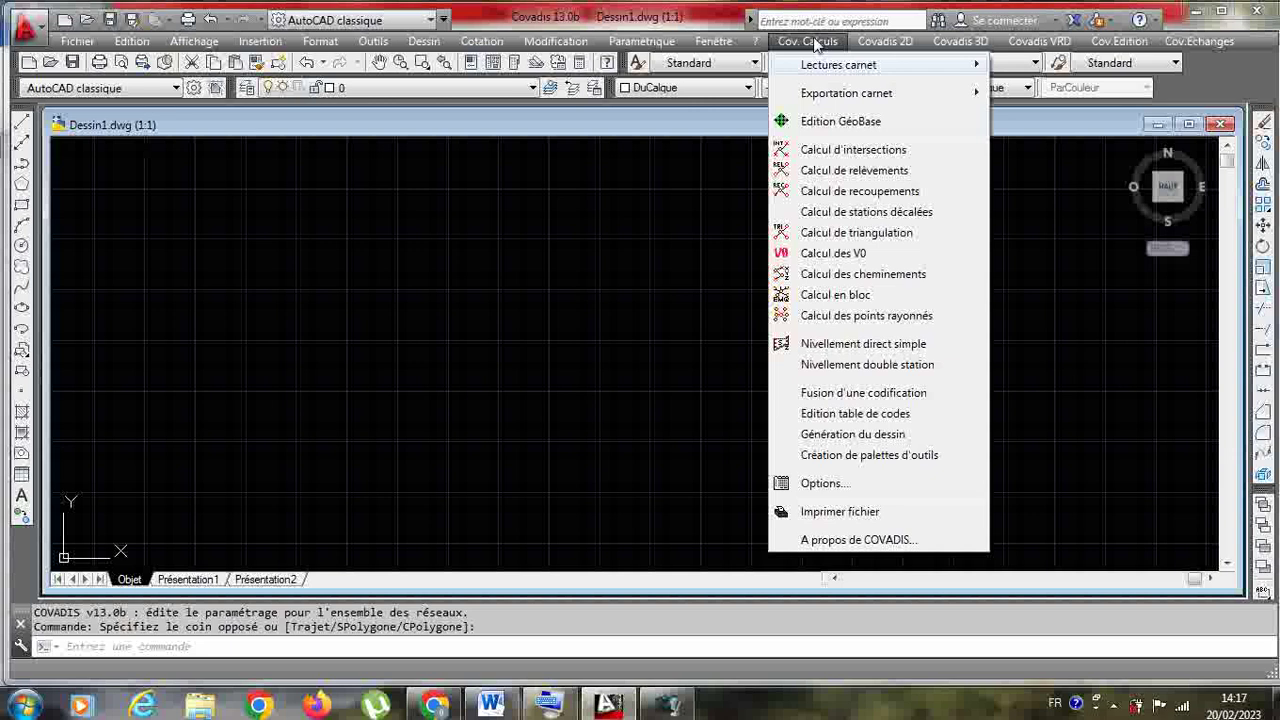
Switch to Word to view the PROFIL EN LONG example, and return to the AutoCAD drawing
{"action": "left_click", "coordinate": [490, 705]}
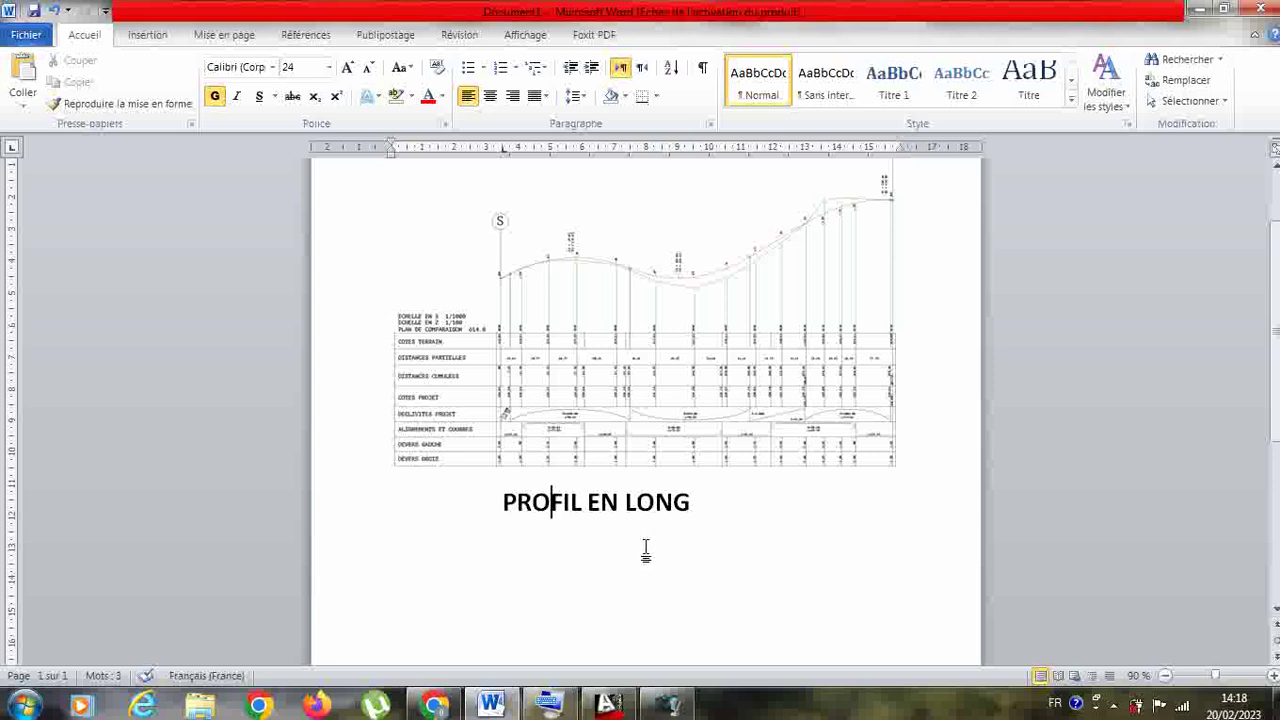
{"action": "left_click", "coordinate": [614, 706]}
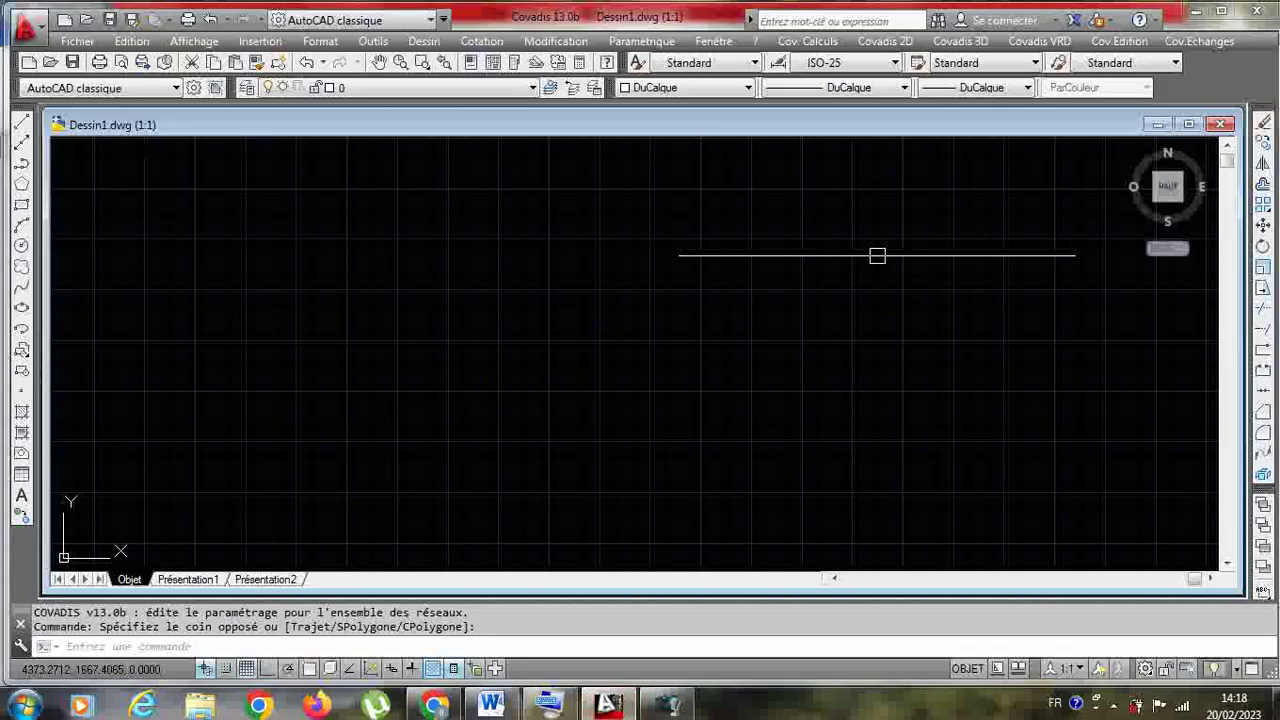
Display the Covadis VRD toolbar for Assainissement et réseaux divers
{"action": "left_click", "coordinate": [1038, 42]}
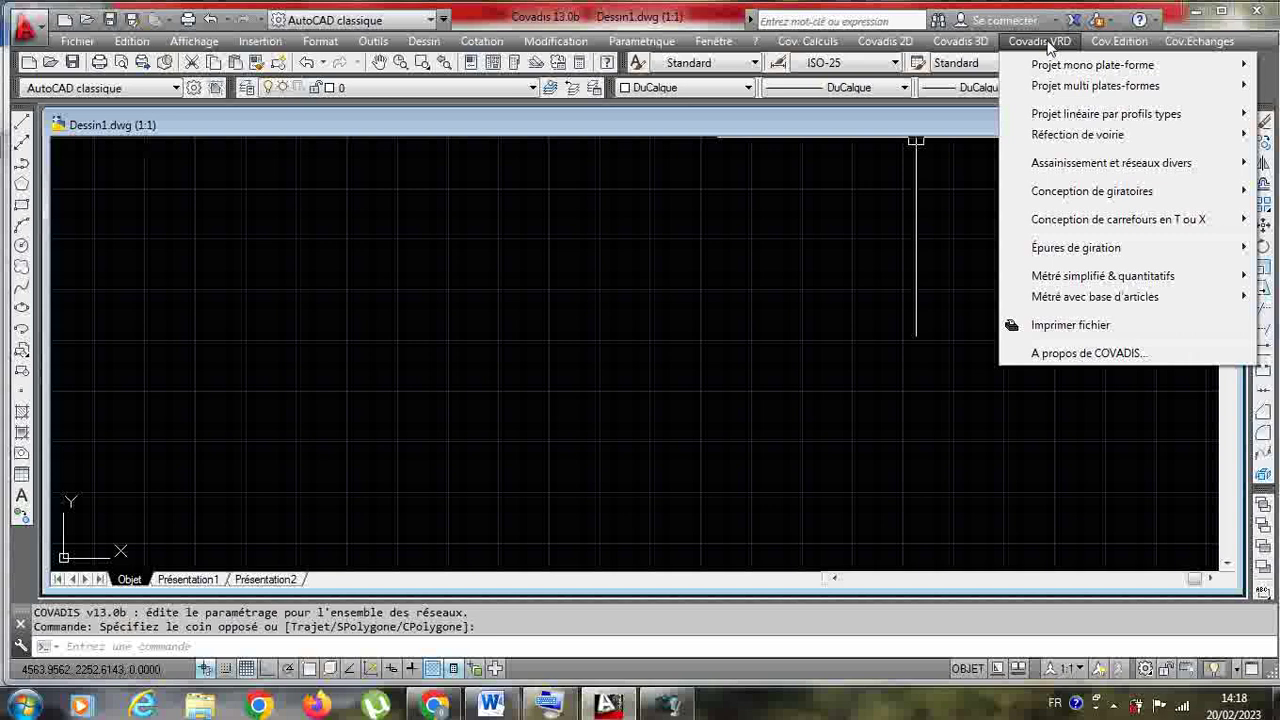
{"action": "mouse_move", "coordinate": [1076, 170]}
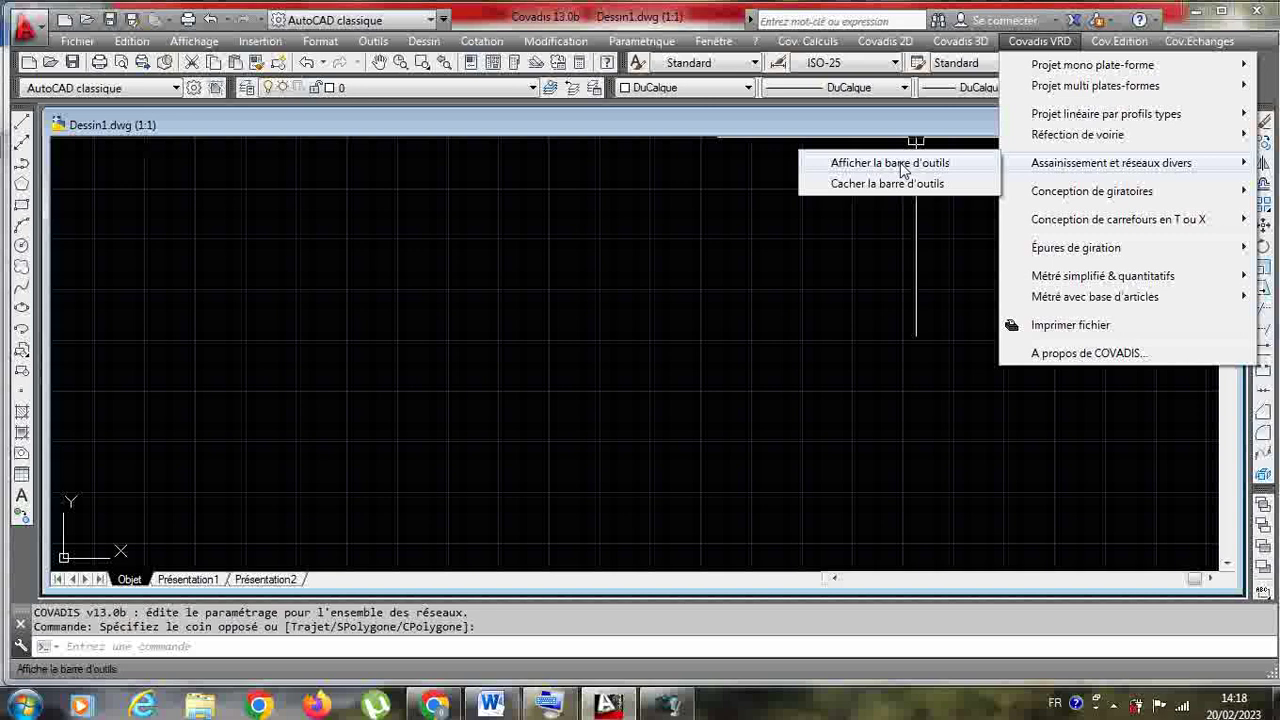
{"action": "left_click", "coordinate": [903, 166]}
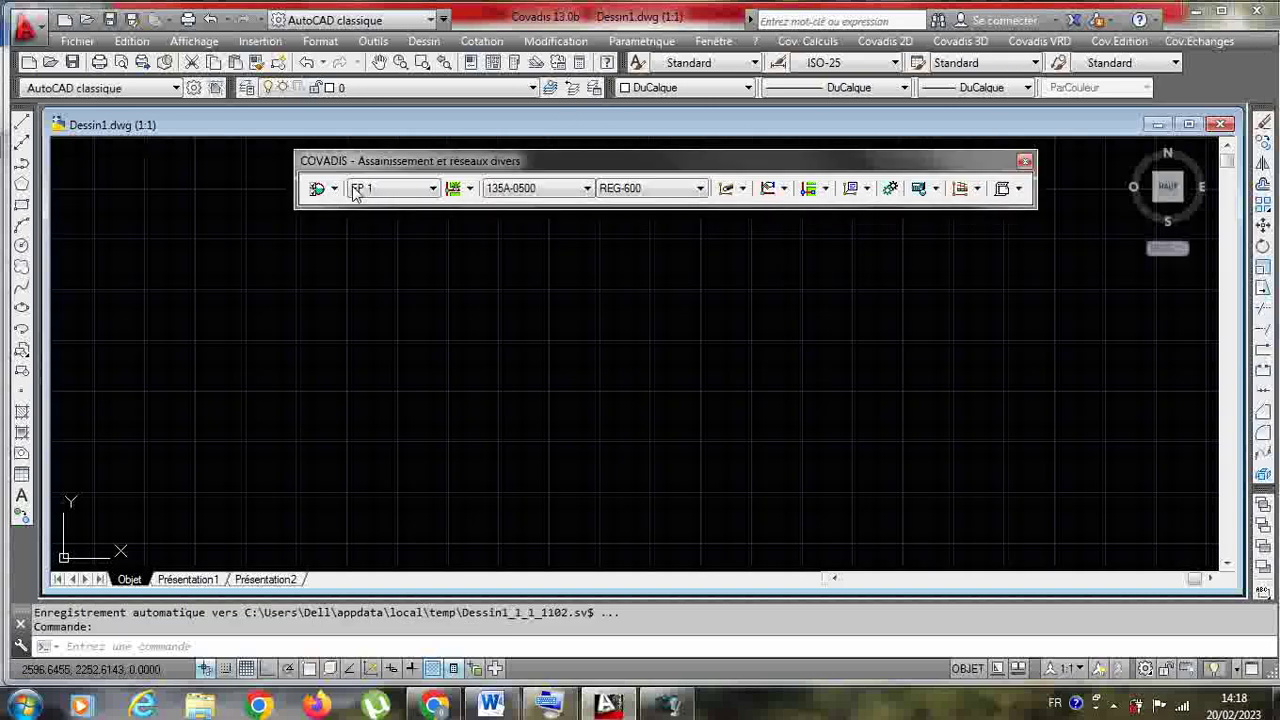
Look at the network list and the pipe list of the Assainissement et réseaux divers tools
{"action": "left_click", "coordinate": [416, 190]}
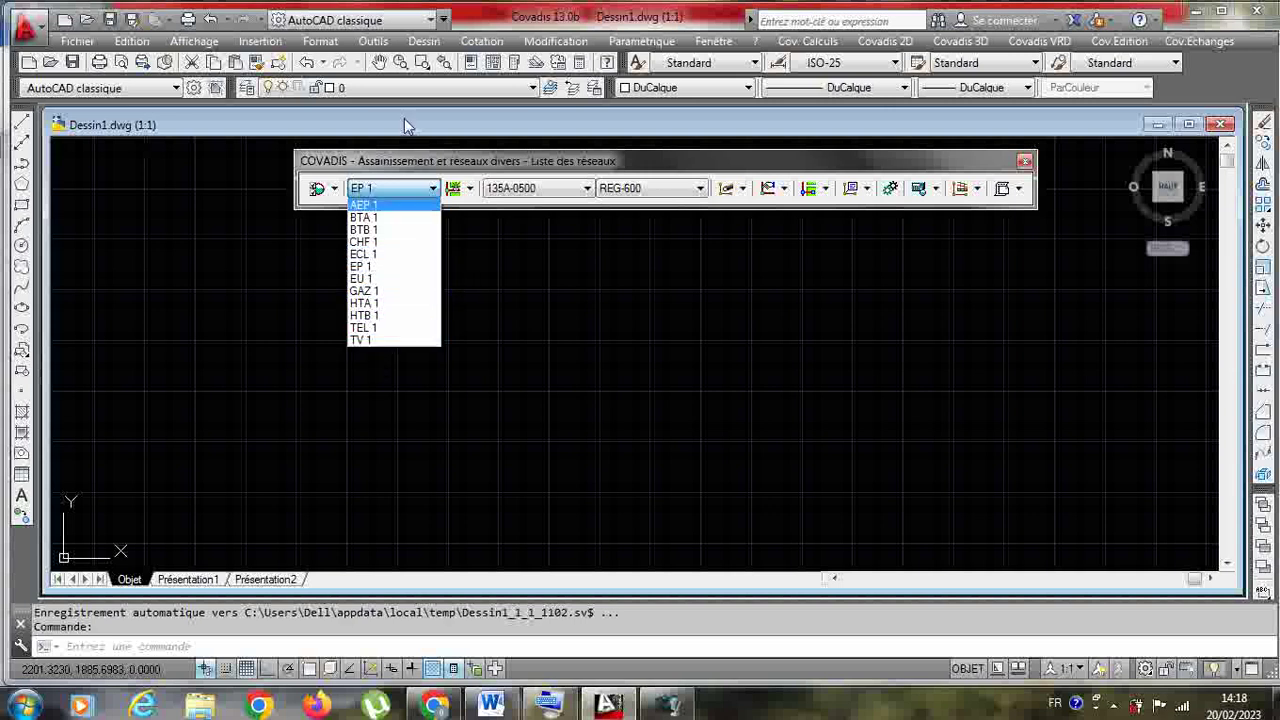
{"action": "left_click", "coordinate": [350, 190]}
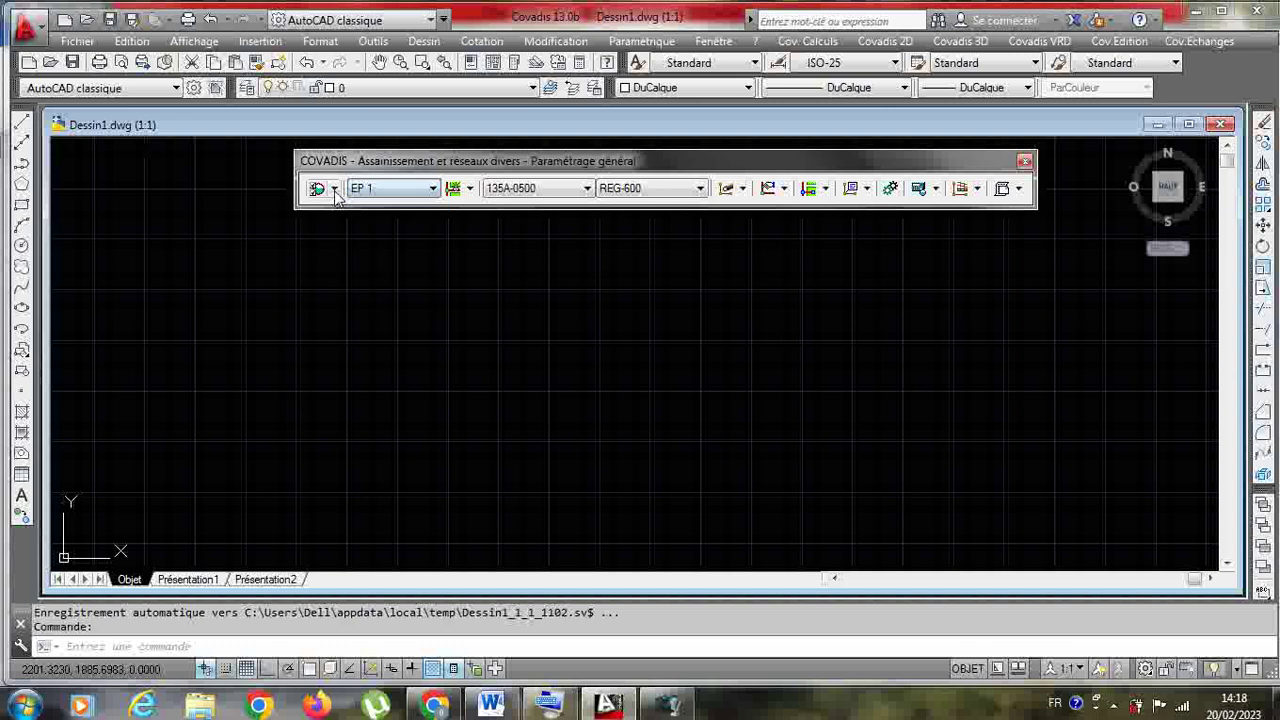
{"action": "left_click", "coordinate": [587, 188]}
{"action": "left_click", "coordinate": [570, 188]}
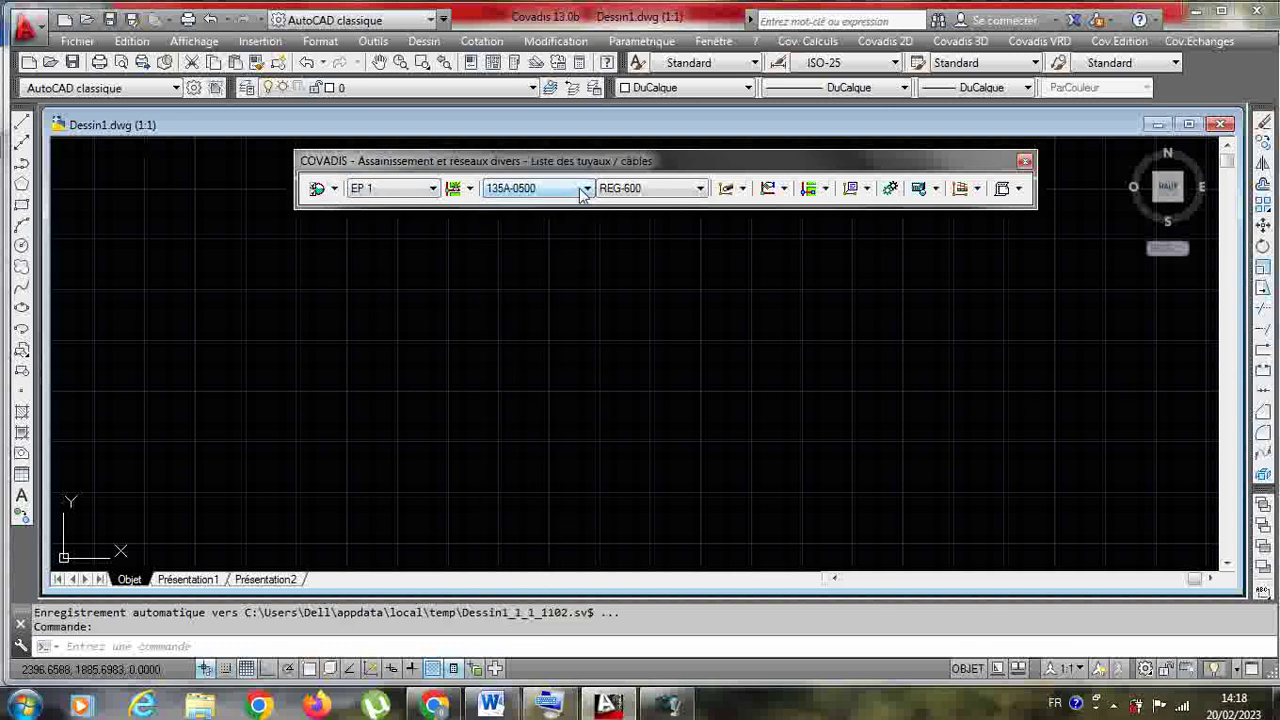
View the general network parameters, cancel them, and look at the available longitudinal and cross profile commands
{"action": "left_click", "coordinate": [334, 189]}
{"action": "left_click", "coordinate": [379, 213]}
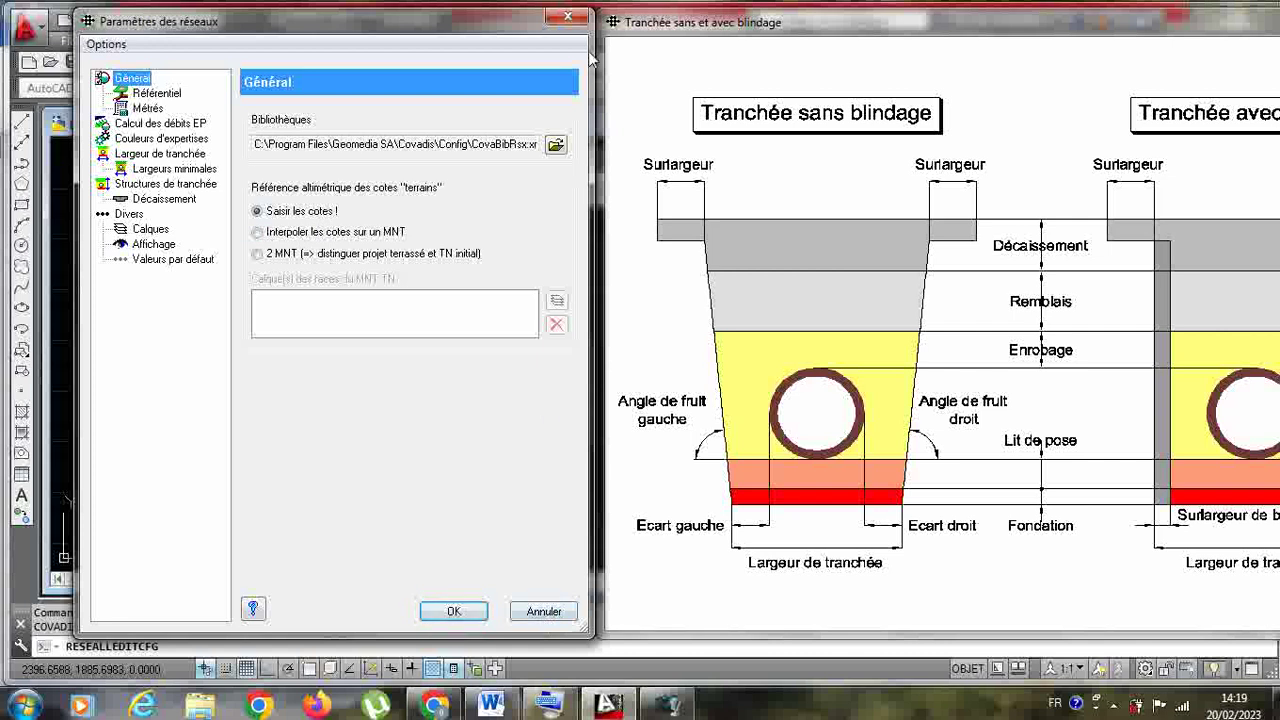
{"action": "left_click", "coordinate": [544, 611]}
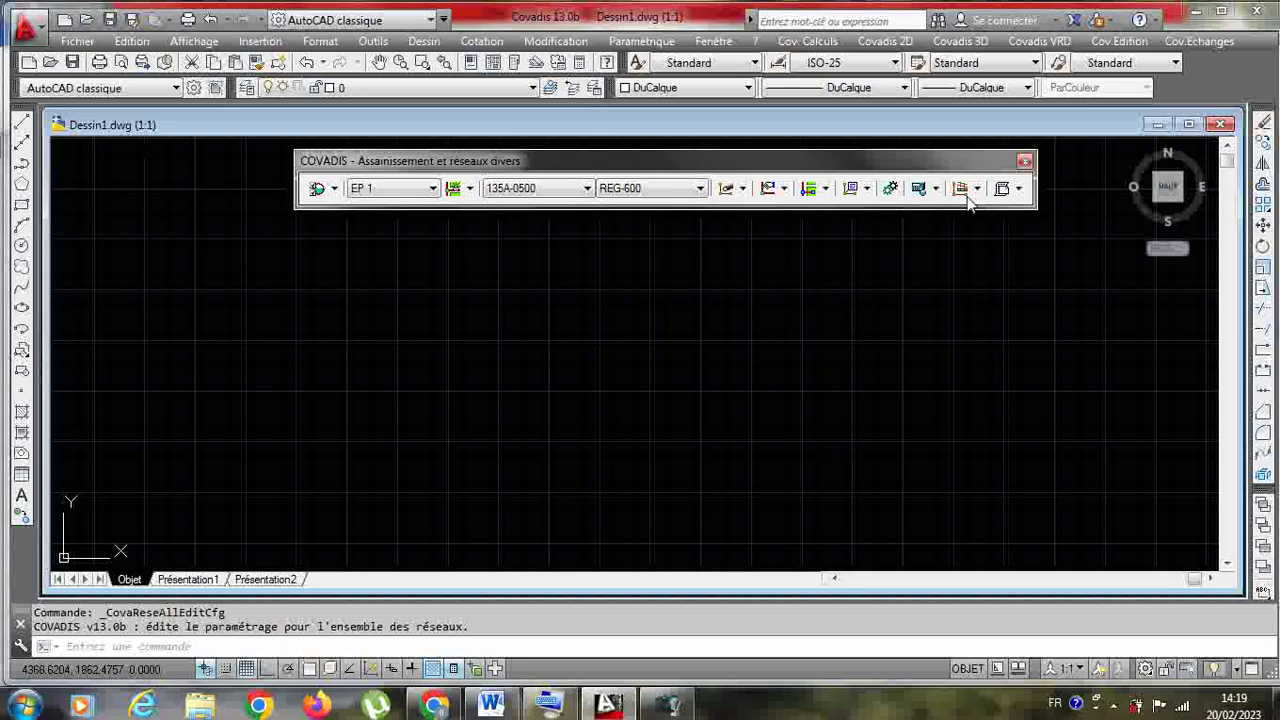
{"action": "left_click", "coordinate": [978, 192]}
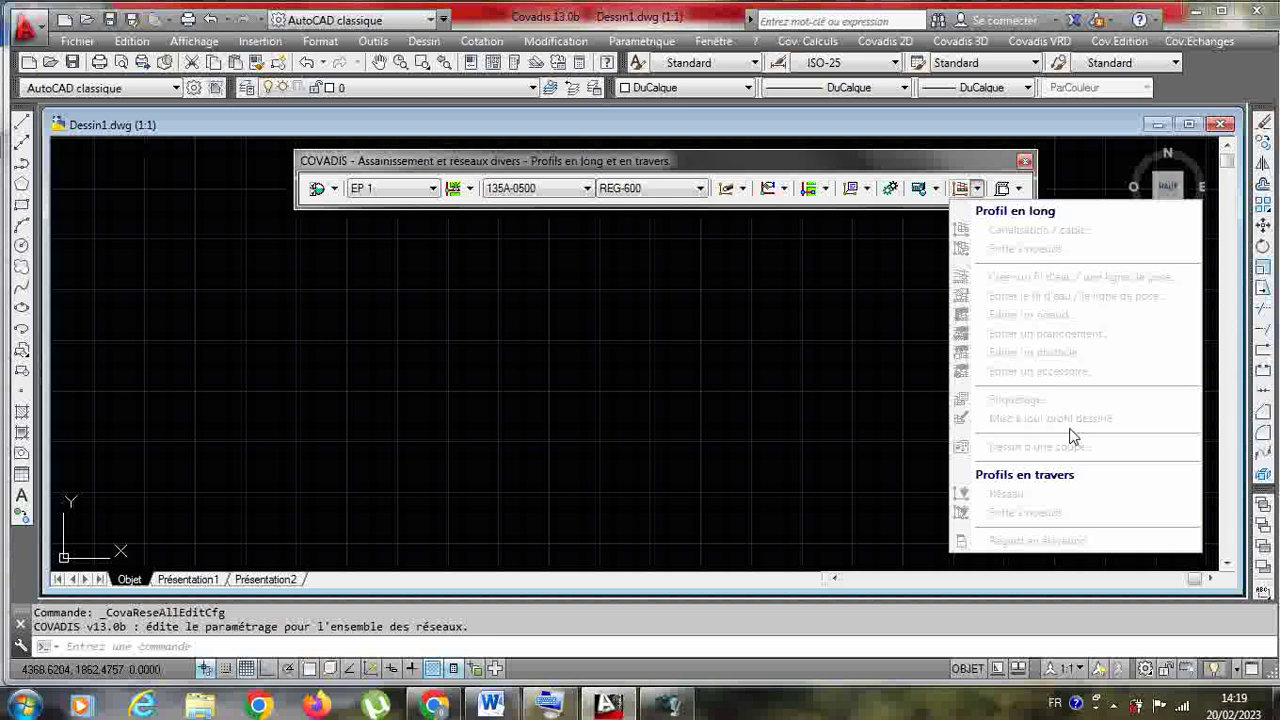
{"action": "left_click", "coordinate": [784, 330]}
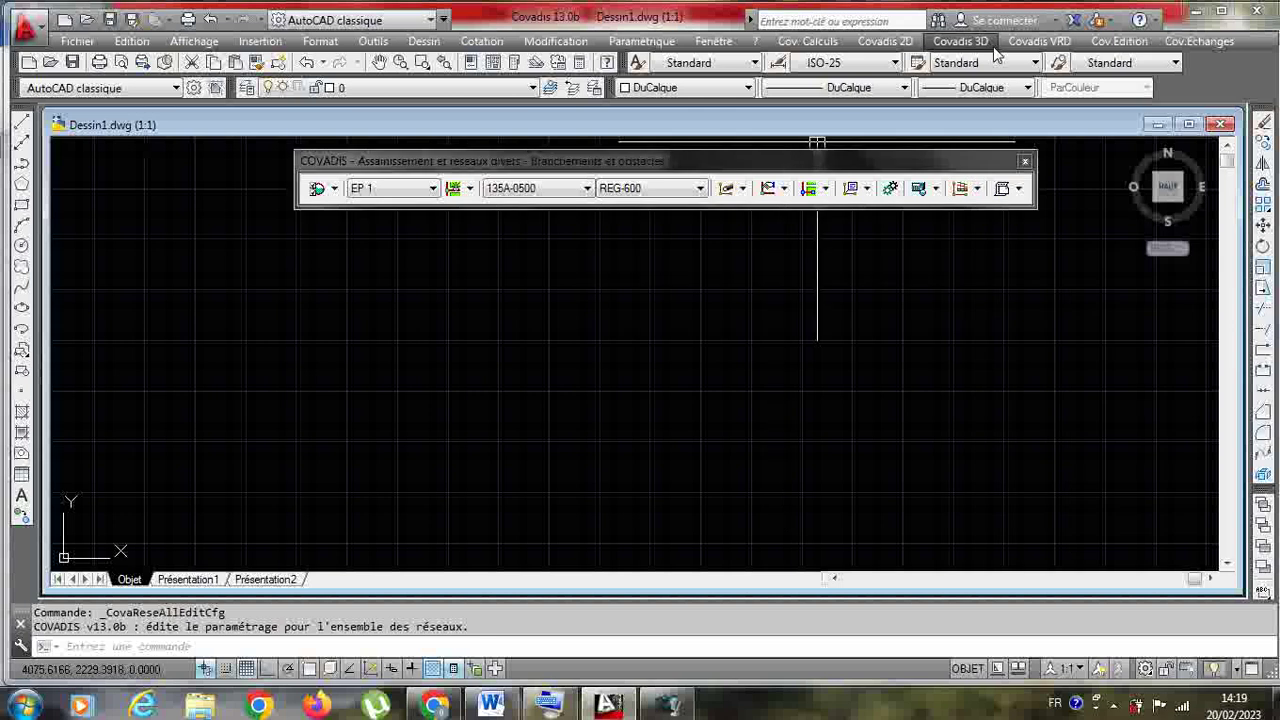
View the Covadis 2D settings for loading a set of topographic points (Chargement de semis), and cancel without choosing a file
{"action": "left_click", "coordinate": [1036, 42]}
{"action": "mouse_move", "coordinate": [960, 44]}
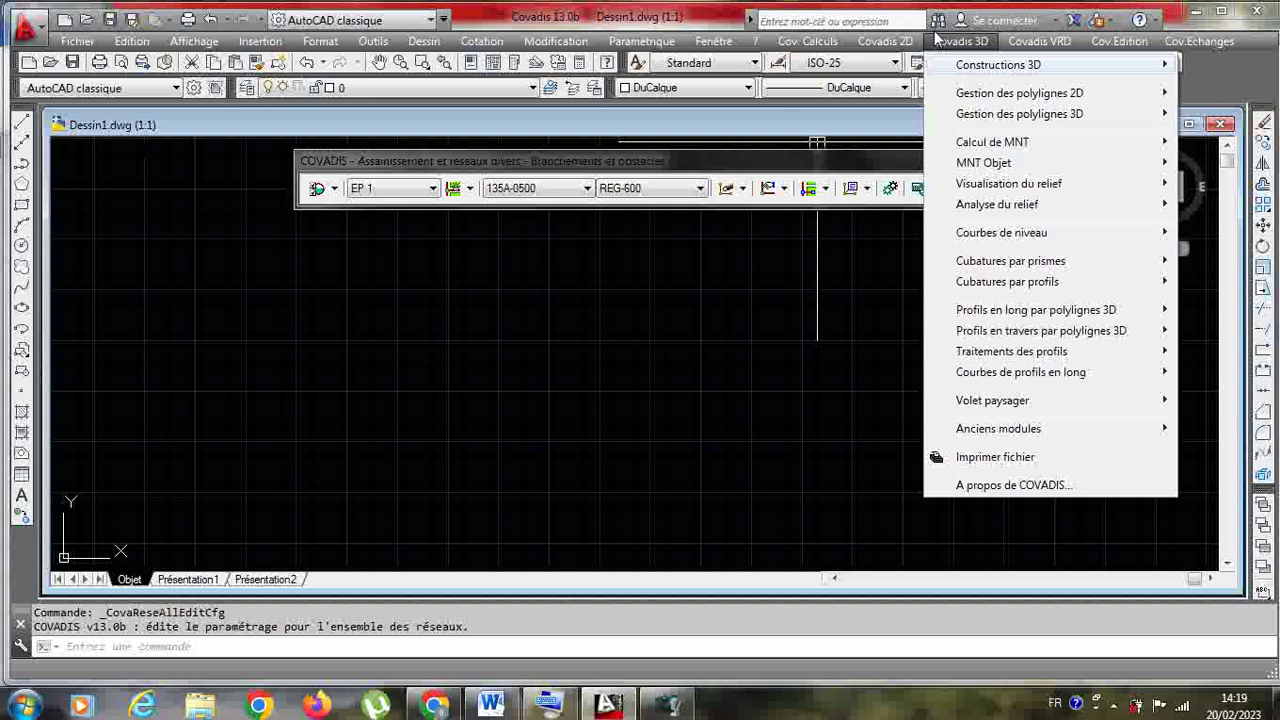
{"action": "mouse_move", "coordinate": [911, 42]}
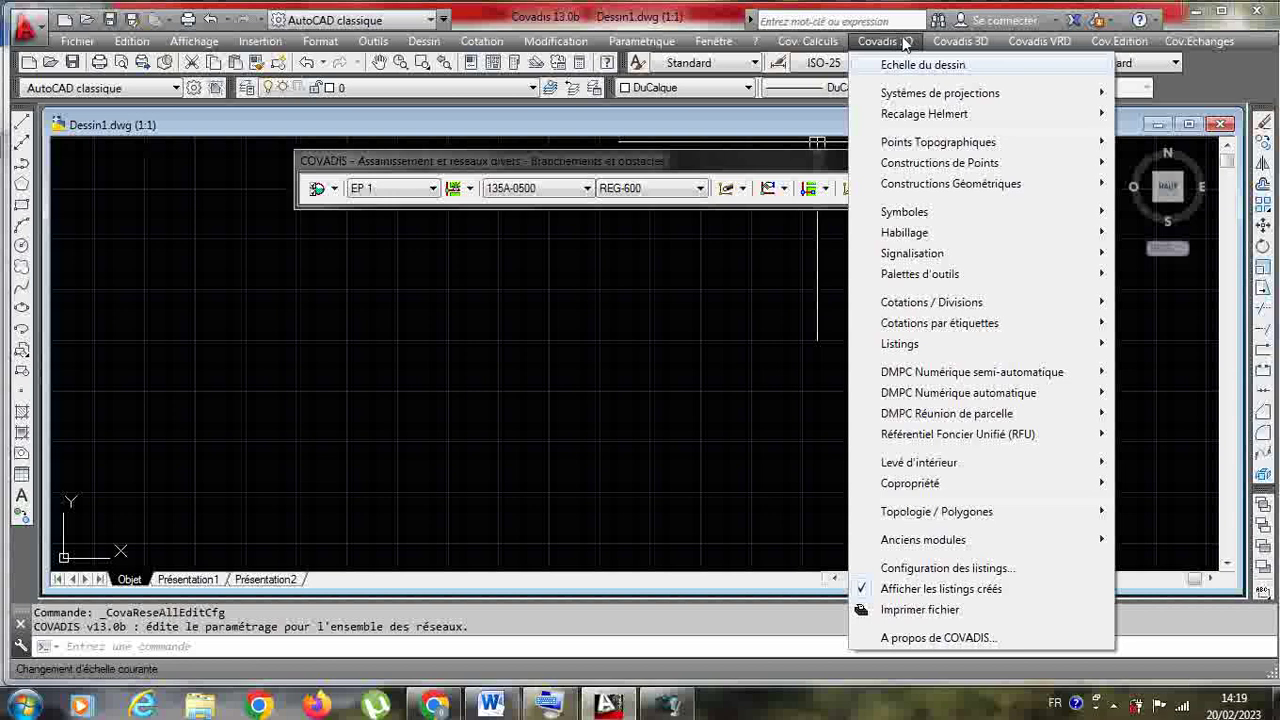
{"action": "mouse_move", "coordinate": [912, 147]}
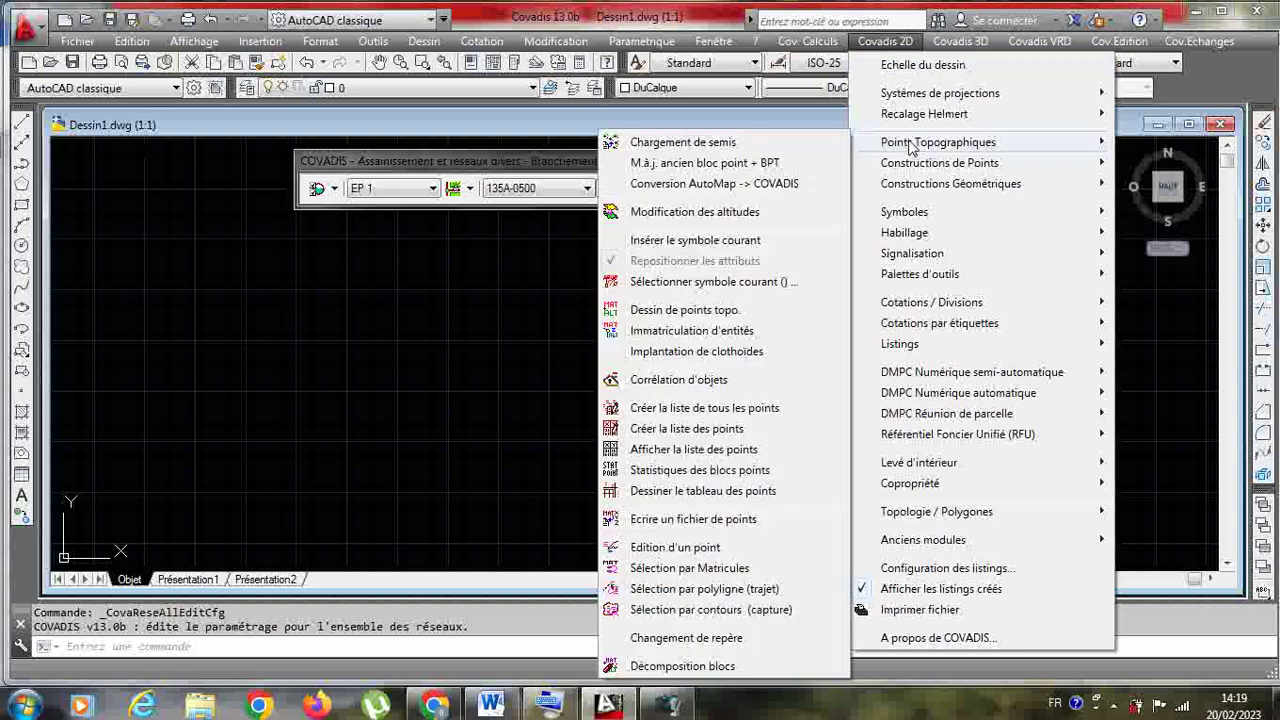
{"action": "left_click", "coordinate": [725, 148]}
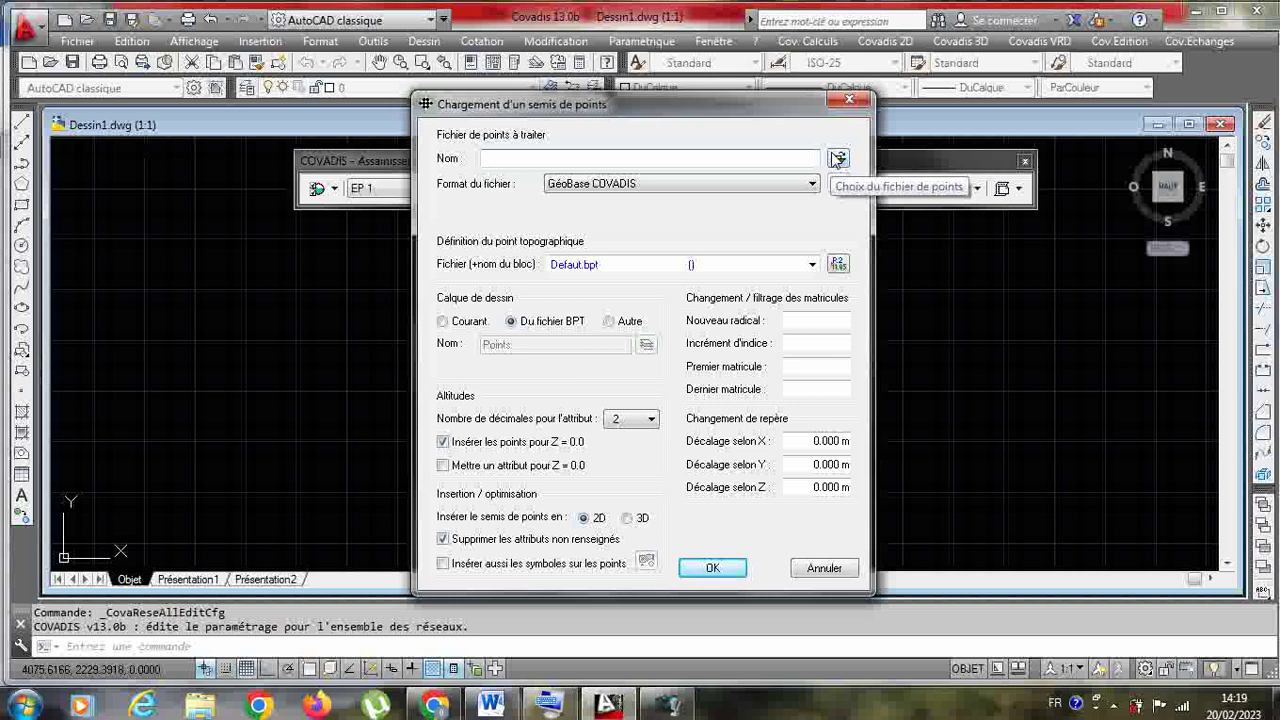
{"action": "left_click", "coordinate": [846, 570]}
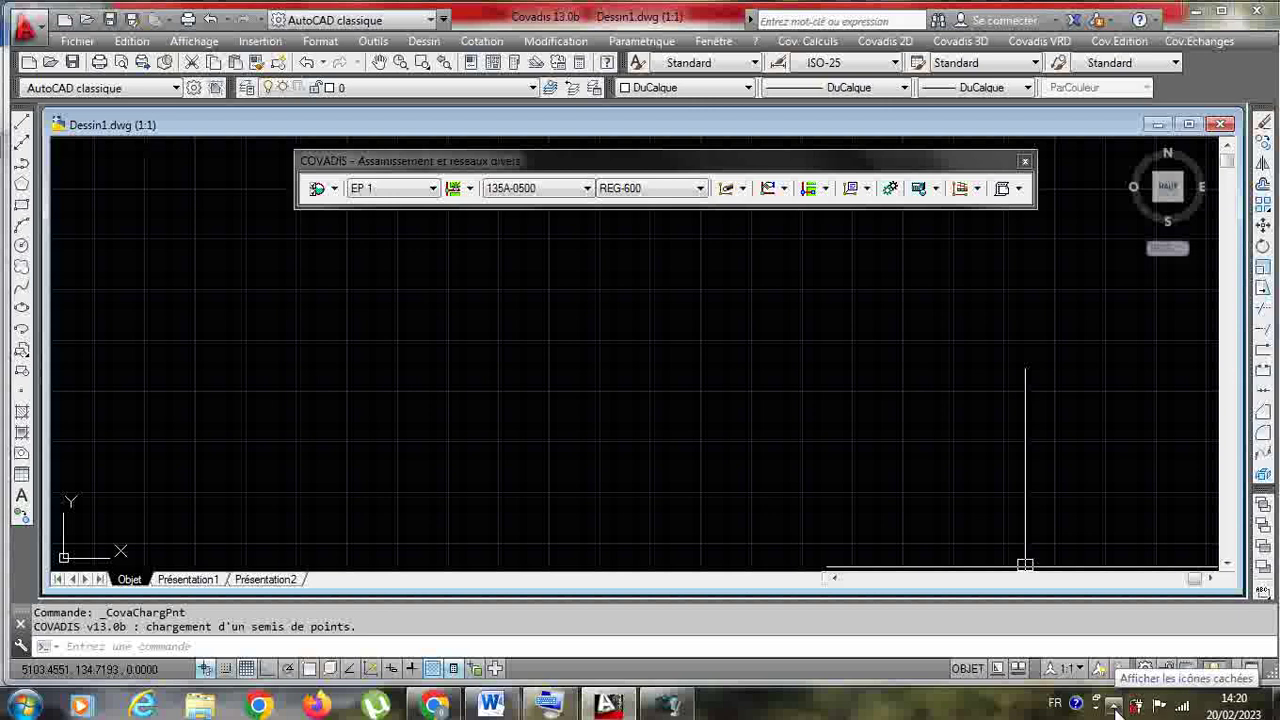
{"action": "left_click", "coordinate": [1117, 706]}
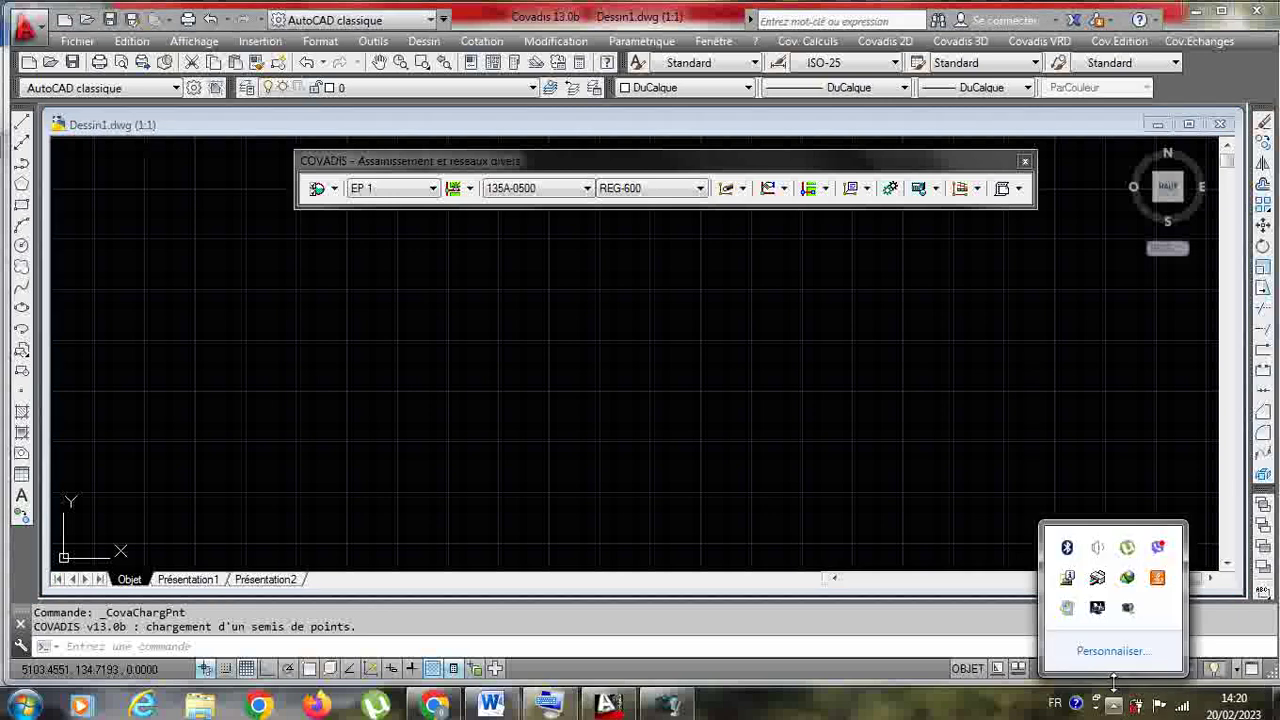
{"action": "right_click", "coordinate": [1133, 614]}
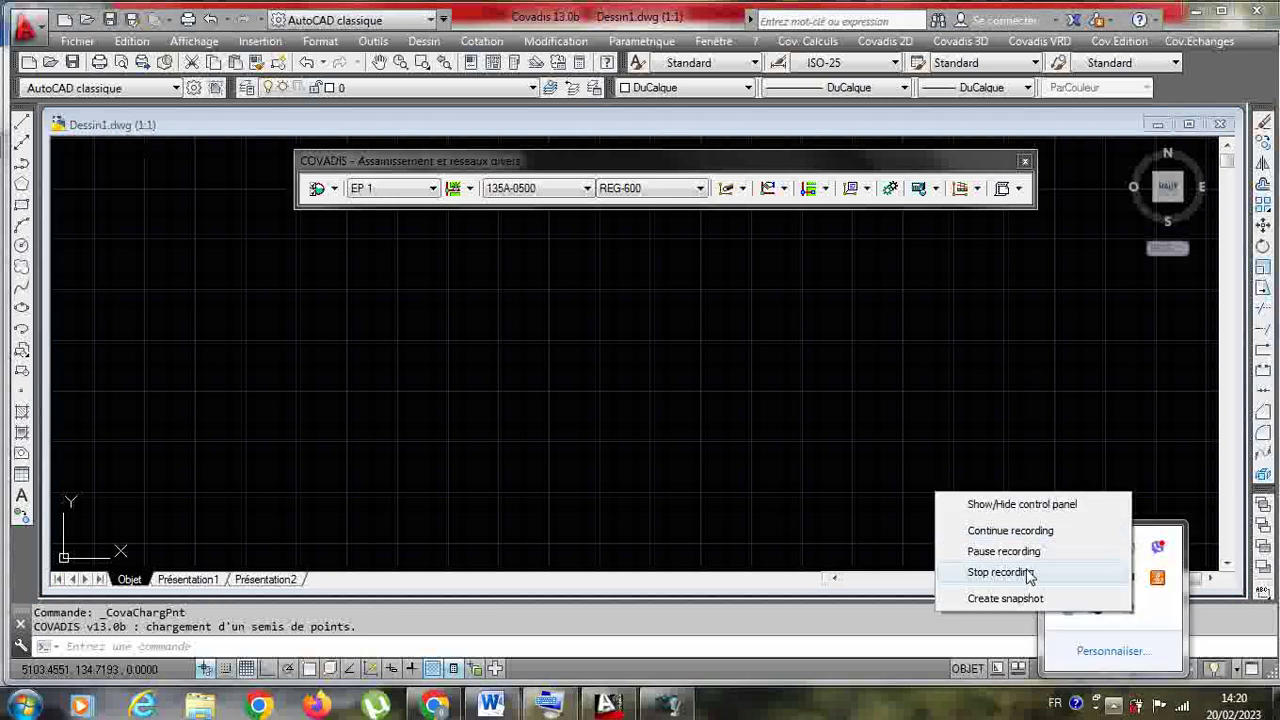